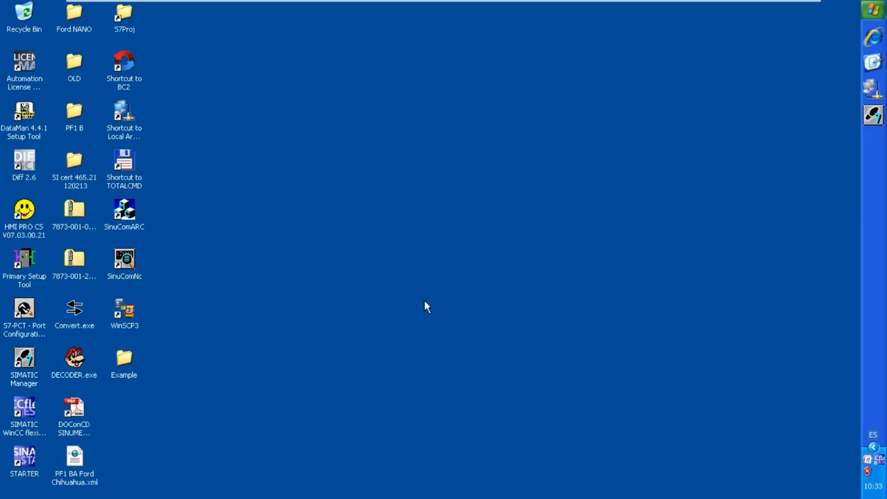
- Start SIMATIC Manager from the desktop
{"action": "double_click", "coordinate": [24, 357]}
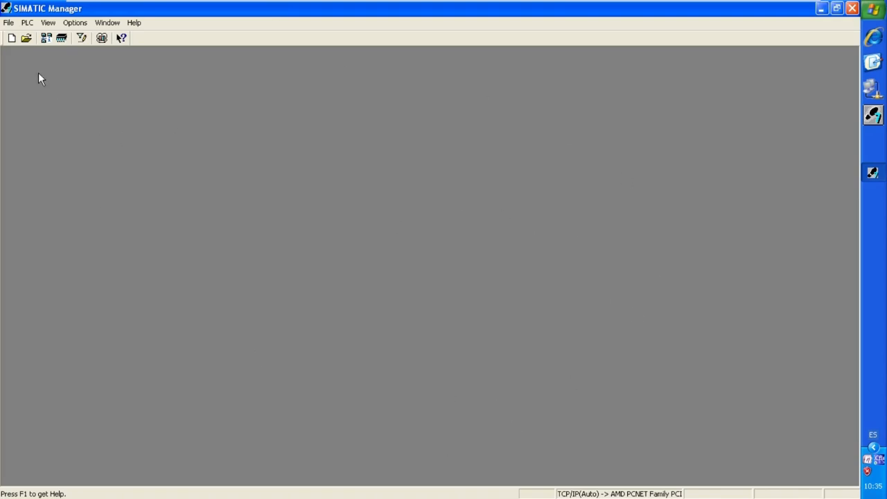
{"action": "left_click", "coordinate": [8, 23]}
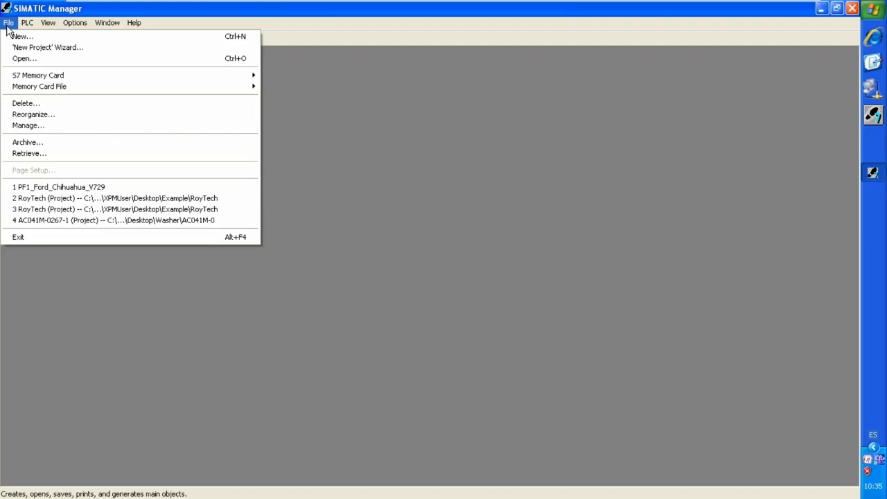
{"action": "left_click", "coordinate": [26, 36]}
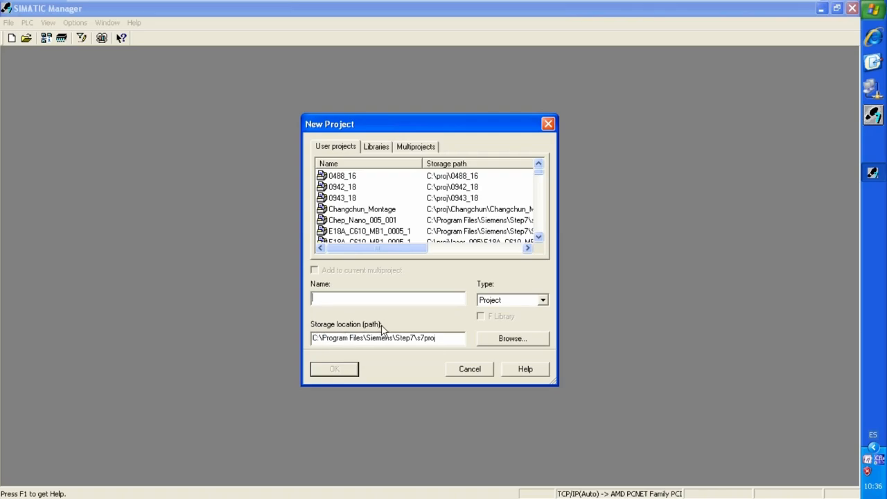
{"action": "left_click", "coordinate": [548, 124]}
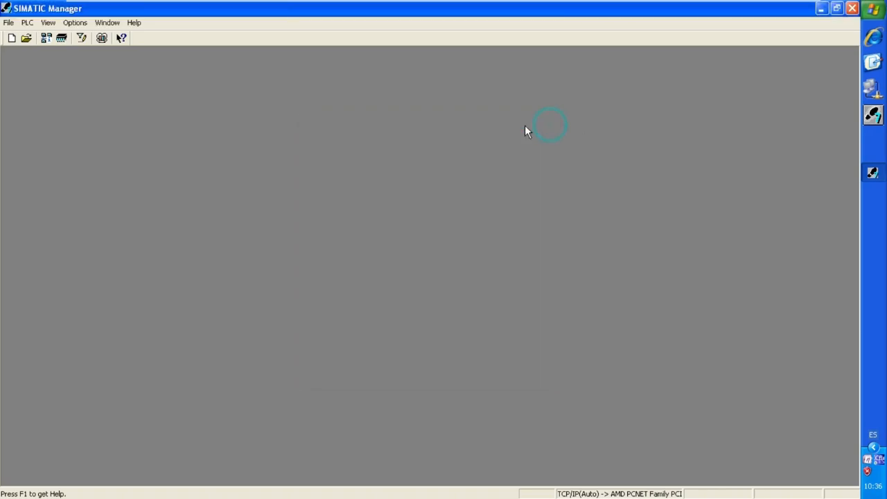
- Open the user project PF1_Ford_Chihuahua_V722
{"action": "left_click", "coordinate": [8, 22]}
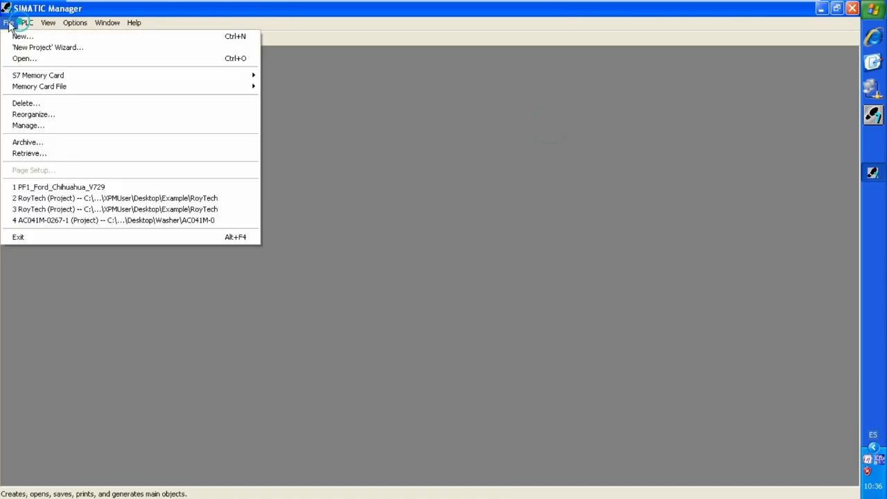
{"action": "left_click", "coordinate": [25, 60]}
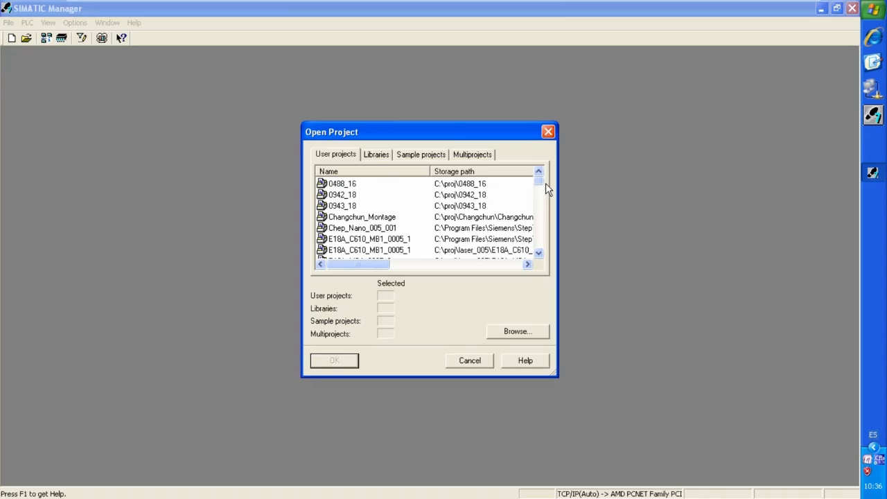
{"action": "left_click_drag", "start_coordinate": [541, 183], "coordinate": [544, 250]}
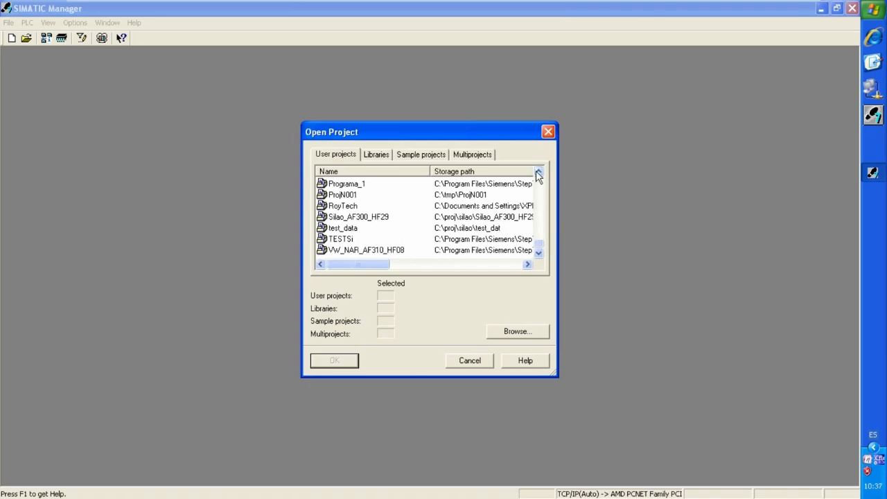
{"action": "left_click", "coordinate": [540, 171]}
{"action": "left_click", "coordinate": [541, 171]}
{"action": "left_click", "coordinate": [539, 171]}
{"action": "left_click", "coordinate": [539, 171]}
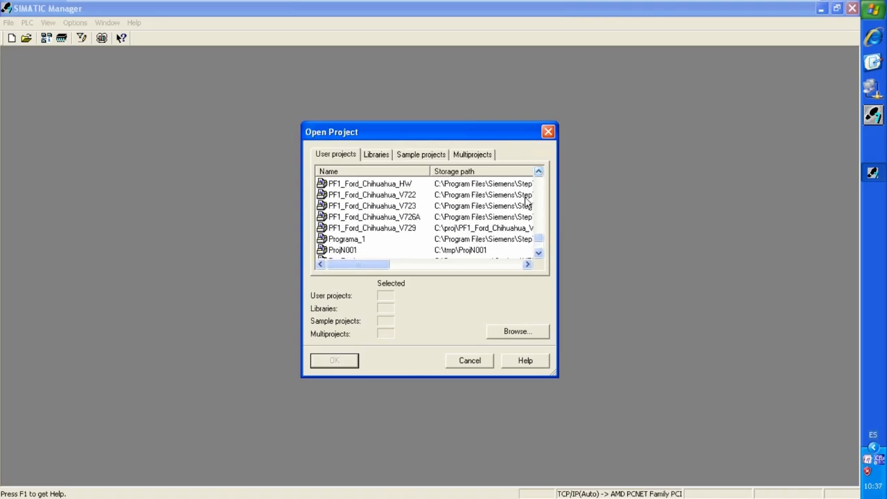
{"action": "left_click", "coordinate": [383, 197]}
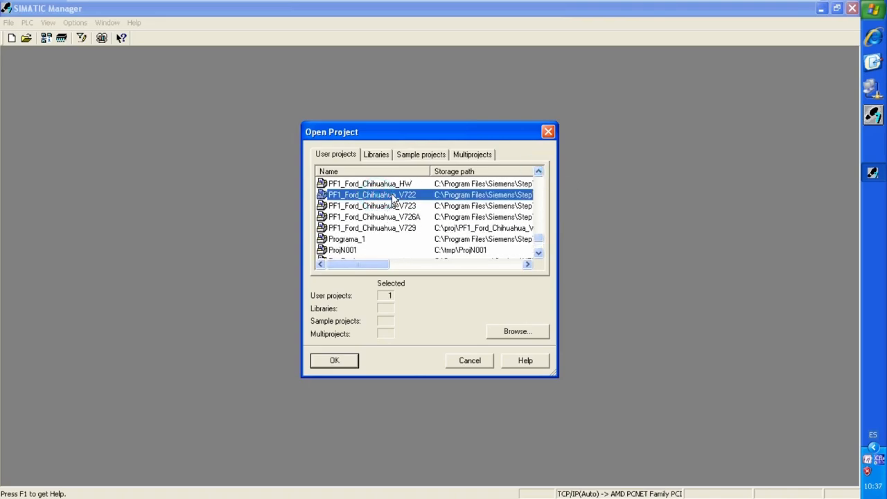
{"action": "double_click", "coordinate": [391, 199]}
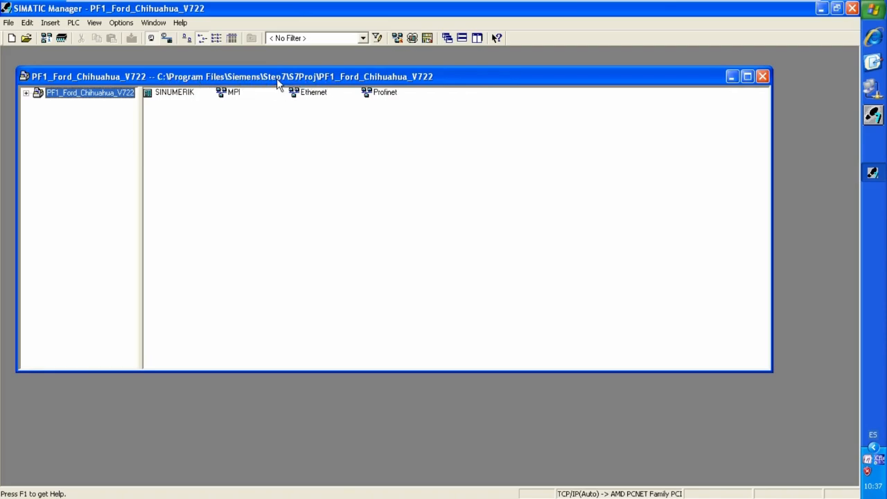
- Maximize the project window and expand the project tree down to the modules of the SINUMERIK station
{"action": "left_click", "coordinate": [747, 77]}
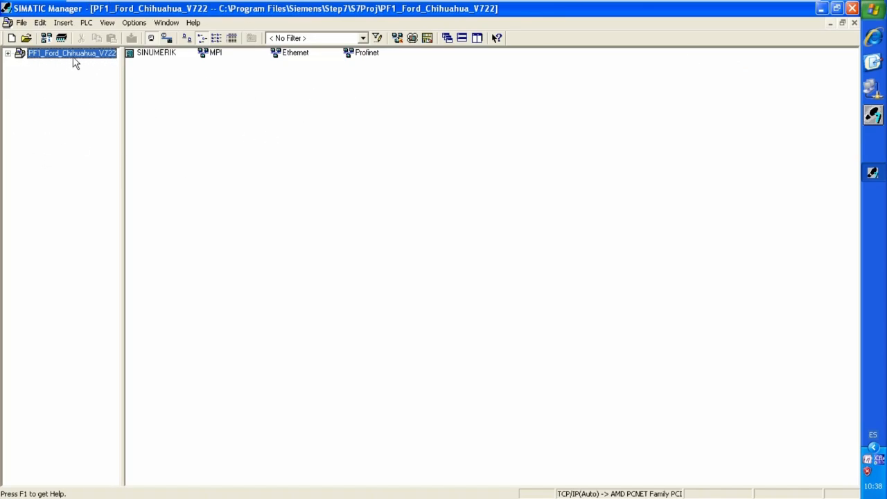
{"action": "left_click", "coordinate": [8, 53]}
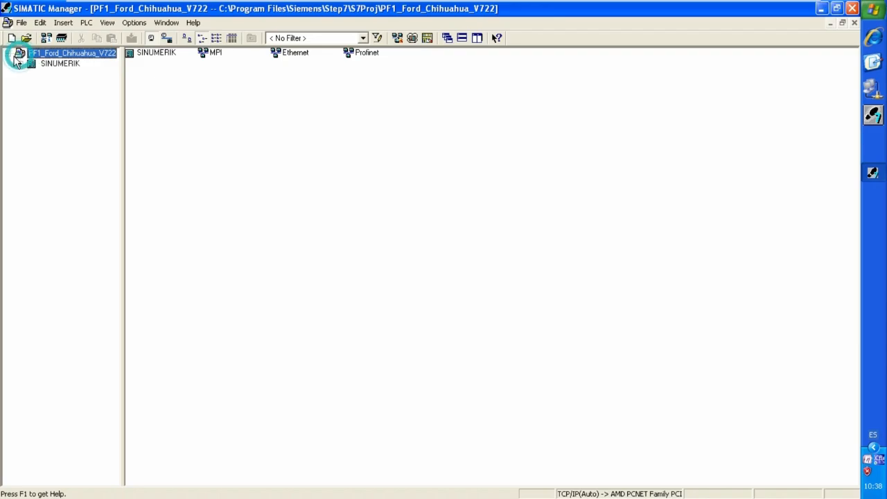
{"action": "left_click", "coordinate": [20, 63]}
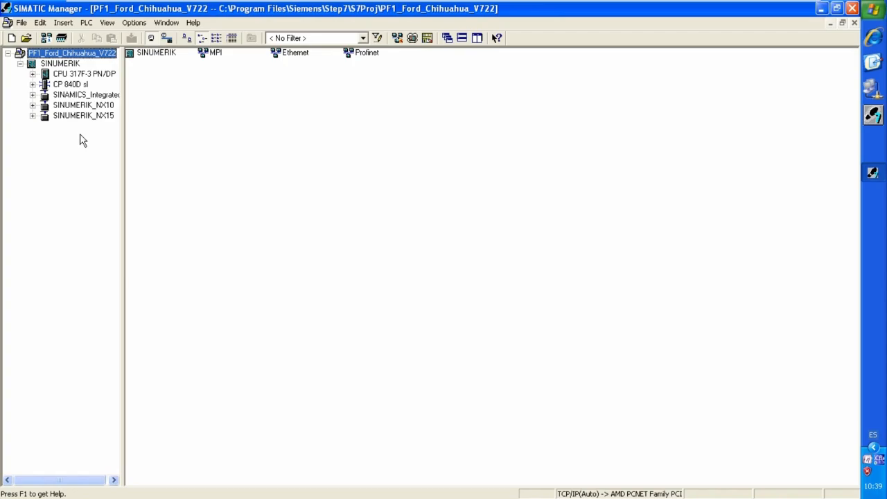
{"action": "left_click", "coordinate": [22, 24]}
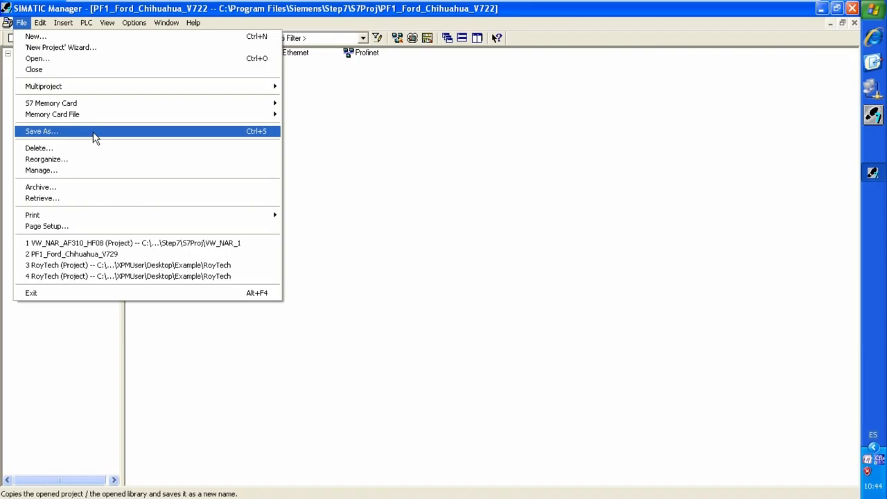
{"action": "left_click", "coordinate": [356, 195]}
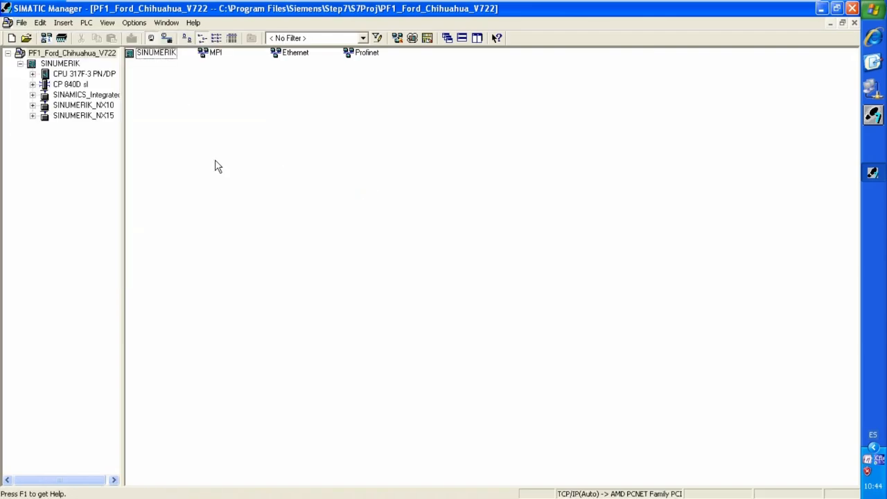
- Display the Blocks folder of the S7 Program under CPU 317F-3 PN/DP
{"action": "left_click", "coordinate": [32, 74]}
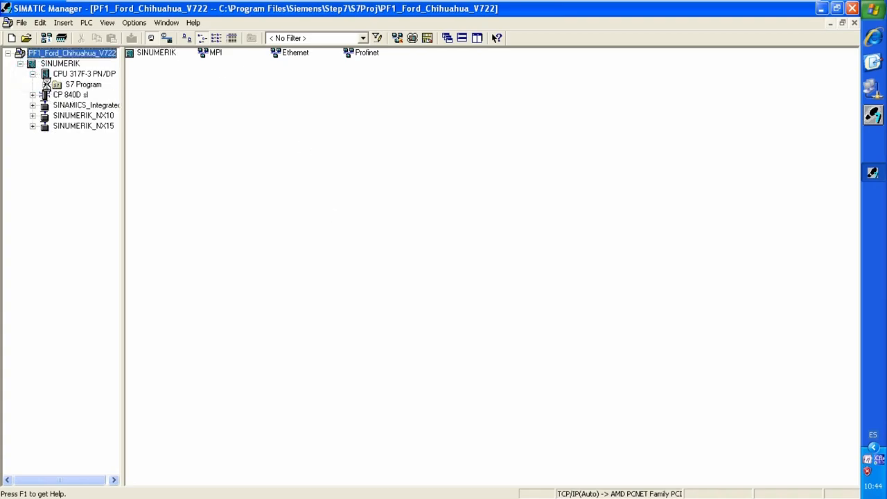
{"action": "left_click", "coordinate": [45, 84]}
{"action": "left_click", "coordinate": [88, 105]}
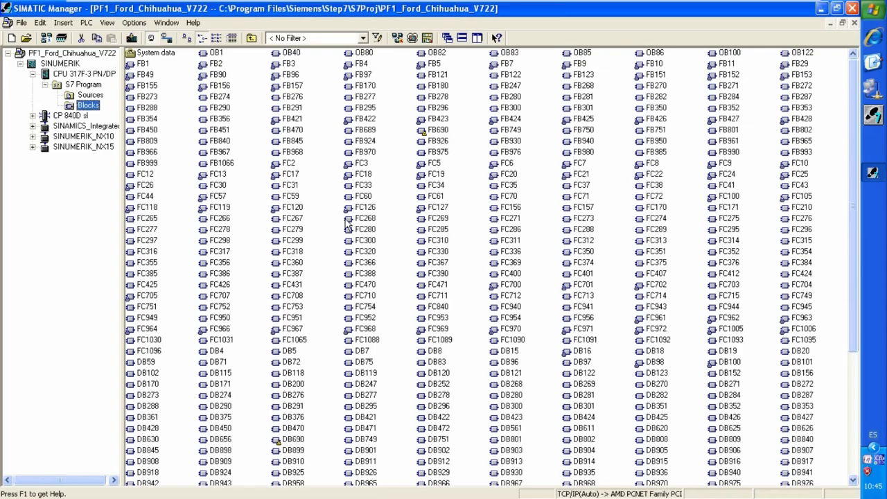
{"action": "left_click", "coordinate": [40, 22]}
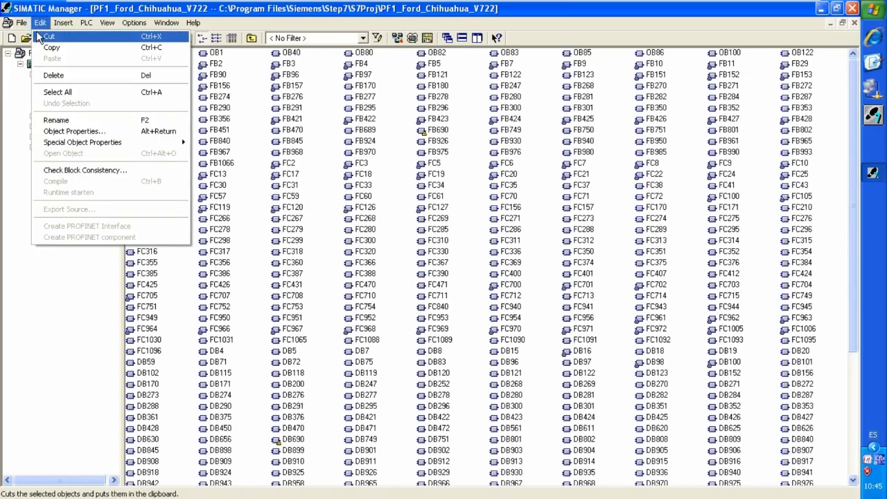
{"action": "left_click", "coordinate": [70, 96]}
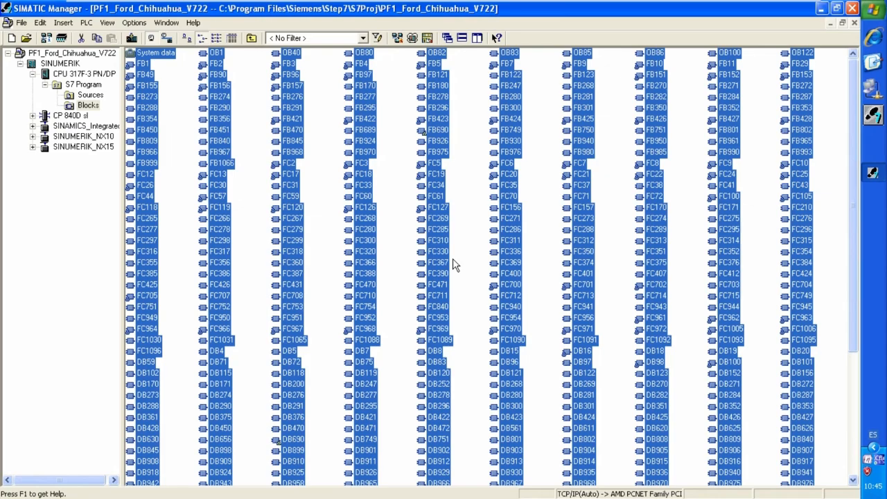
{"action": "right_click", "coordinate": [438, 226]}
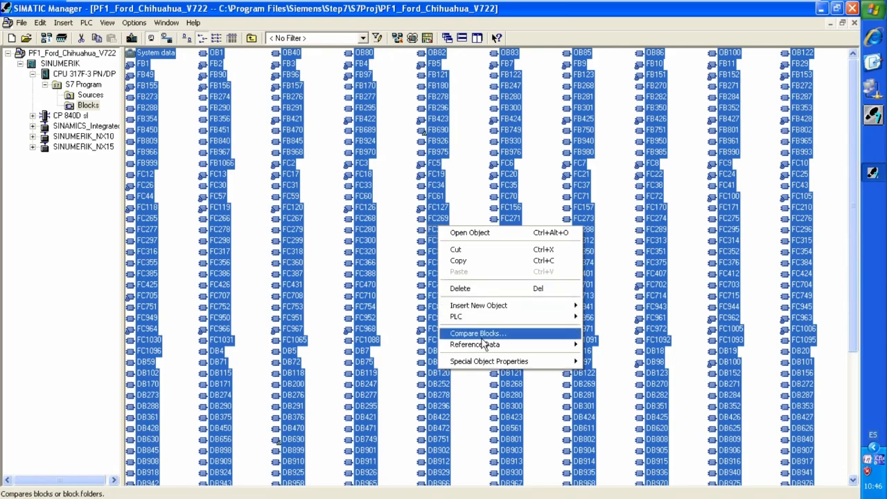
{"action": "mouse_move", "coordinate": [484, 347]}
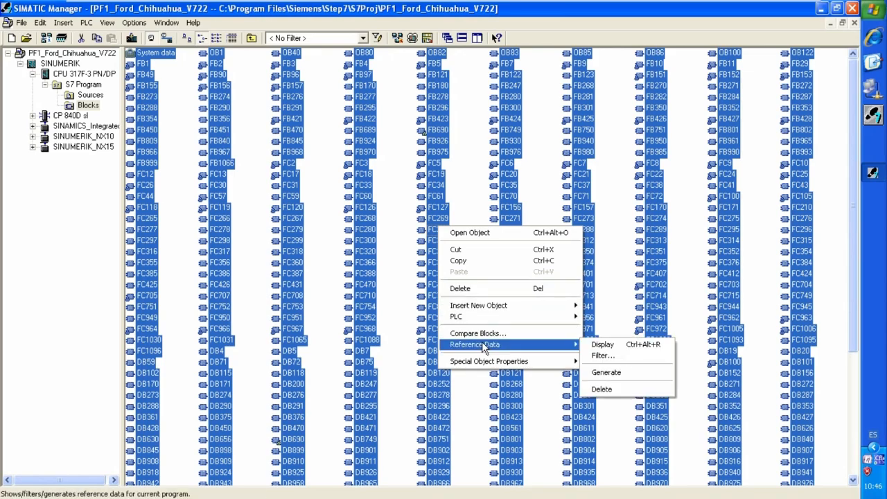
{"action": "left_click", "coordinate": [402, 305]}
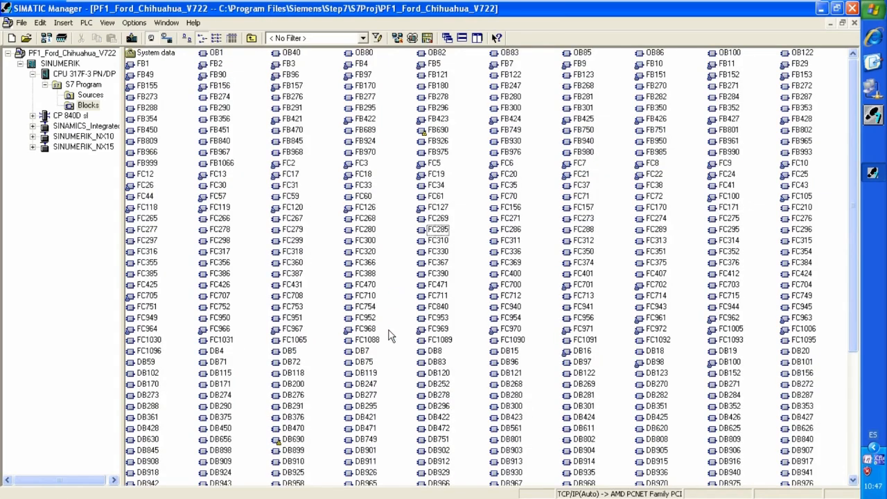
- Review the Compare Blocks options for functions FC330 and FC367, and close the dialog without running a comparison
{"action": "left_click", "coordinate": [440, 252]}
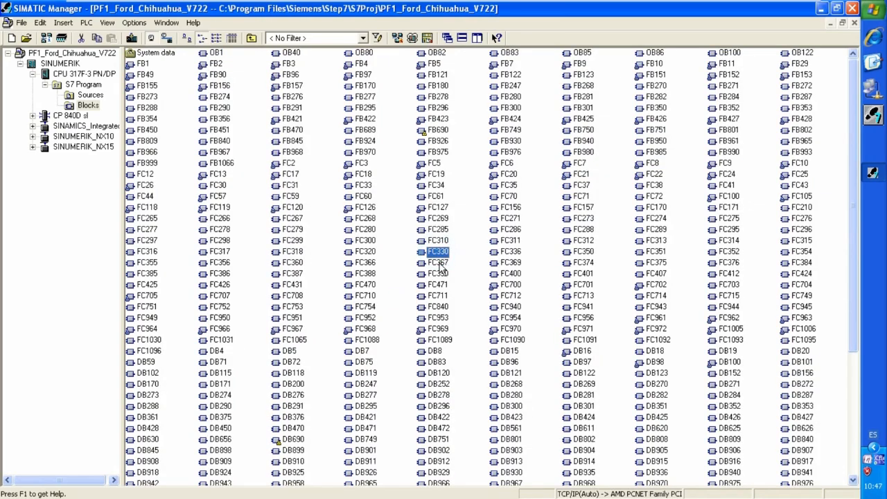
{"action": "left_click", "coordinate": [441, 263], "text": "ctrl"}
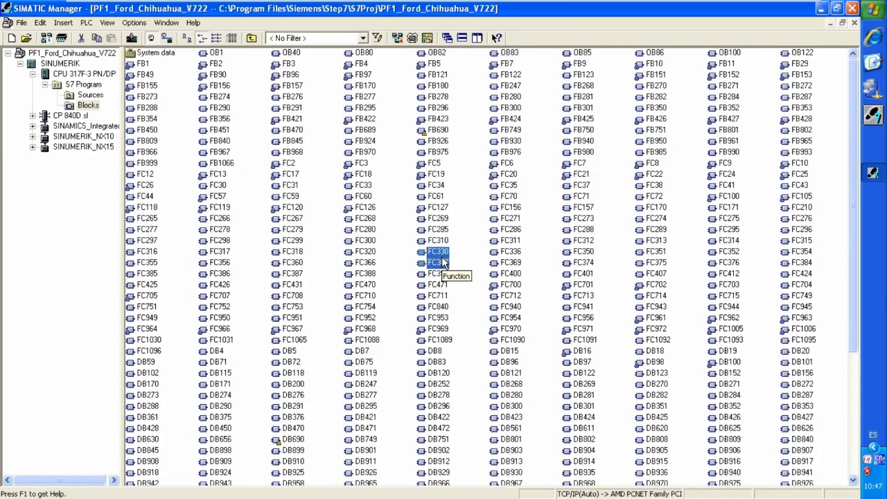
{"action": "right_click", "coordinate": [442, 255]}
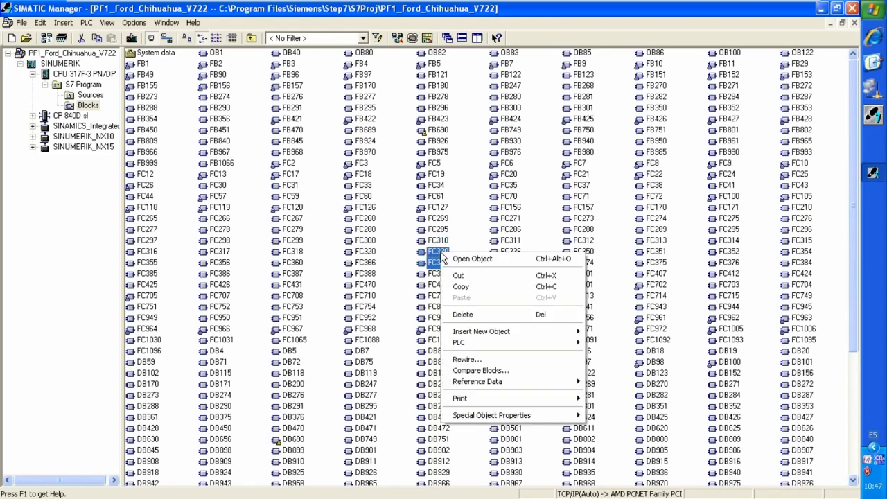
{"action": "left_click", "coordinate": [480, 369]}
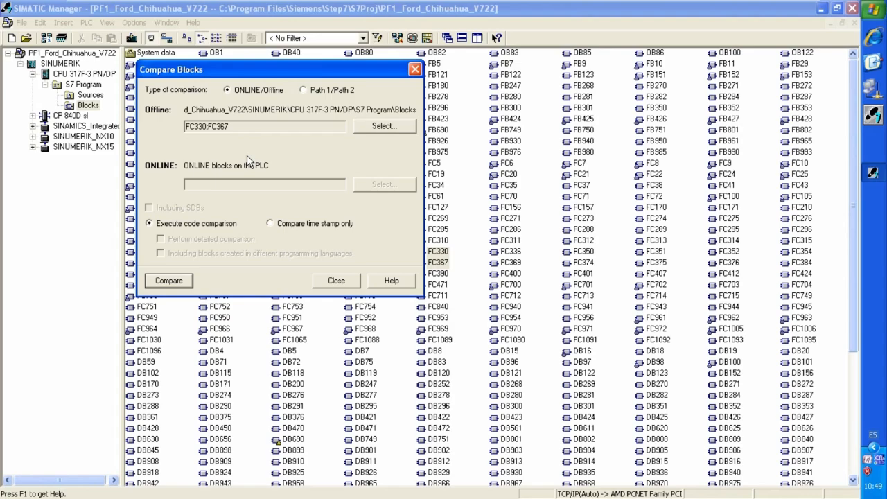
{"action": "left_click", "coordinate": [415, 68]}
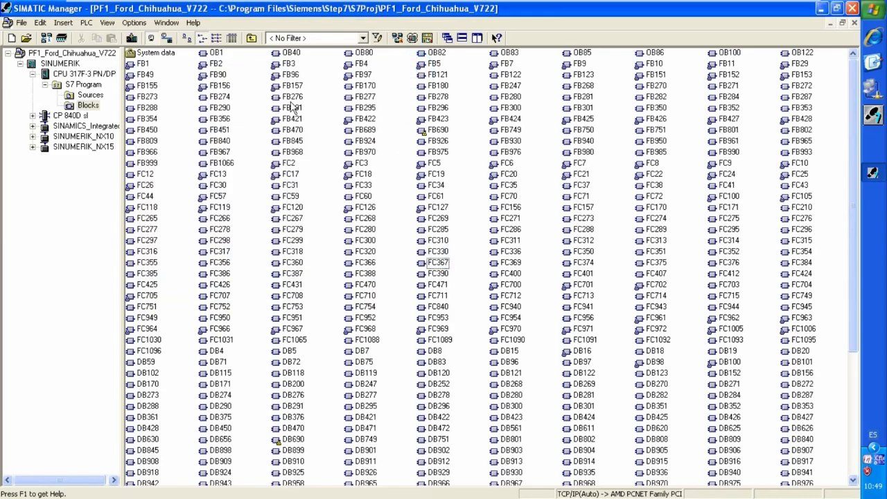
{"action": "left_click", "coordinate": [86, 23]}
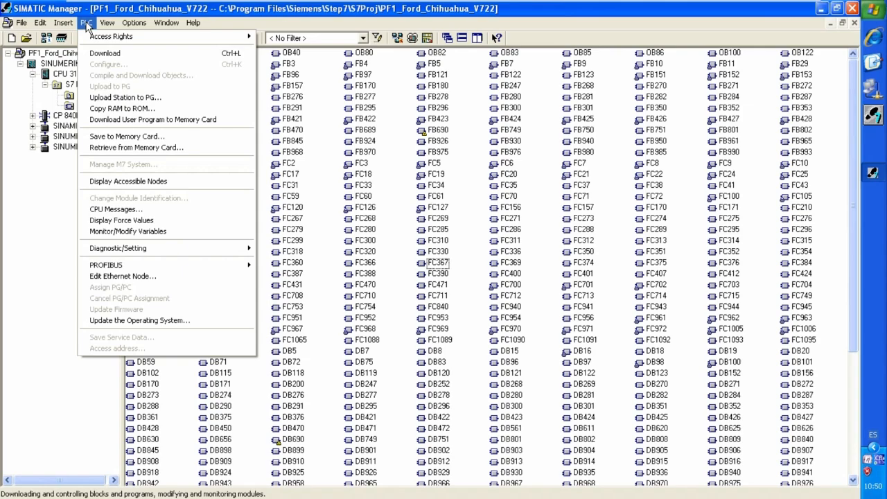
{"action": "mouse_move", "coordinate": [135, 249]}
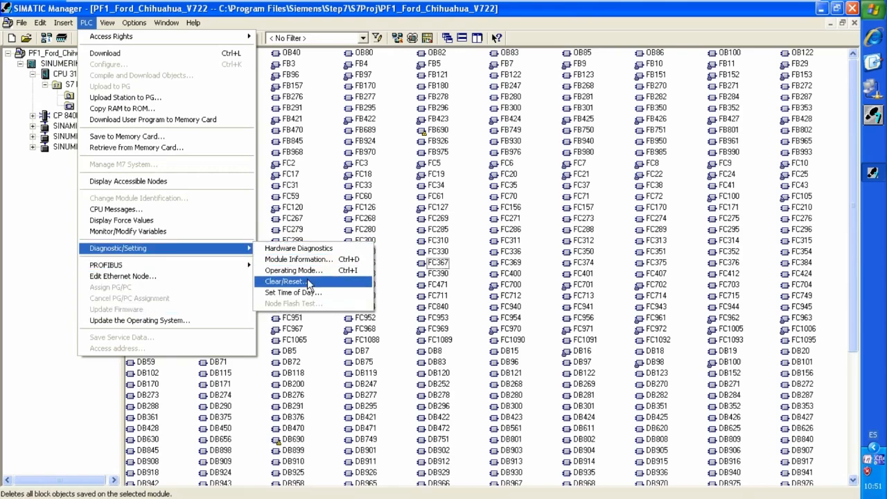
- Show the blocks in the List view and switch them to the Details view
{"action": "mouse_move", "coordinate": [109, 23]}
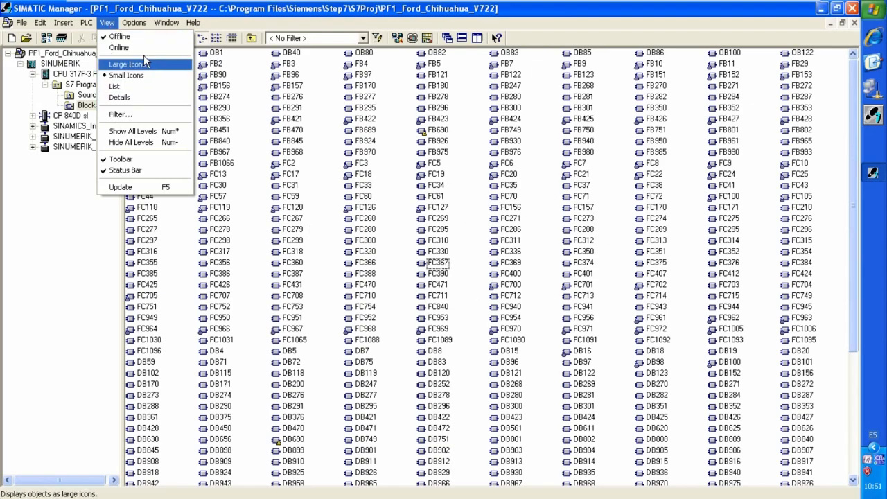
{"action": "left_click", "coordinate": [132, 87]}
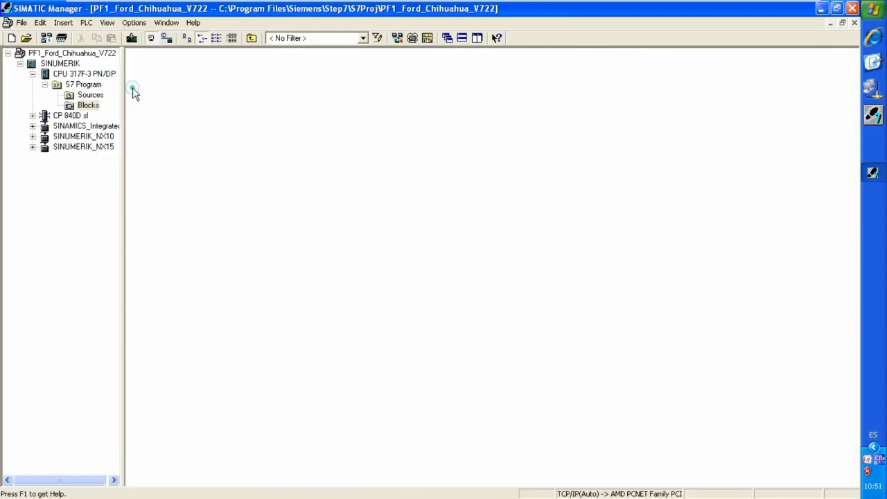
{"action": "left_click", "coordinate": [107, 23]}
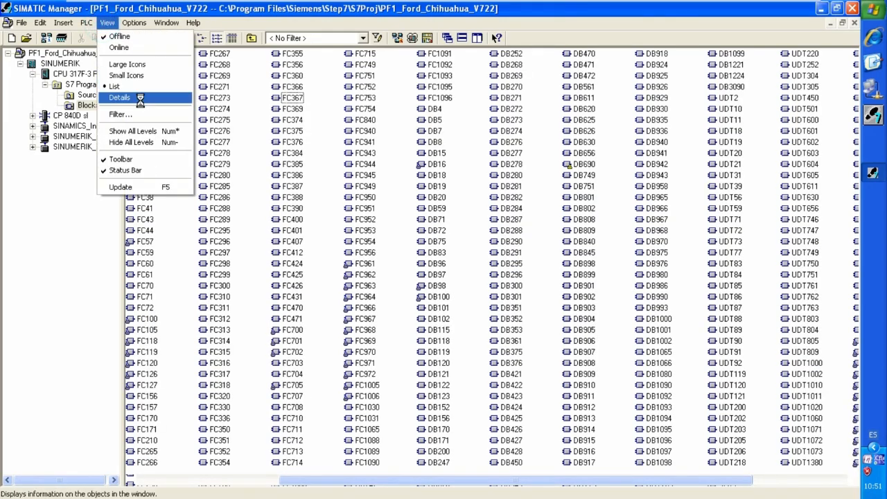
{"action": "left_click", "coordinate": [140, 99]}
- Select function FC279 and return the block display to the List view
{"action": "left_click", "coordinate": [107, 23]}
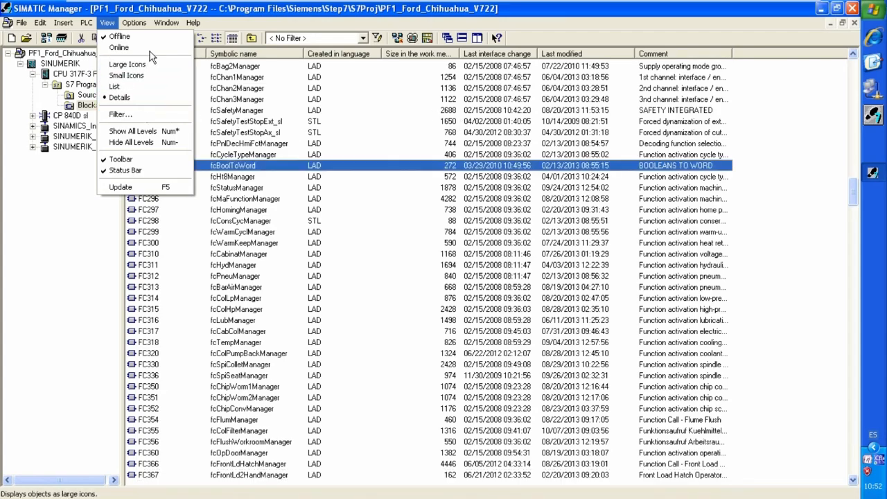
{"action": "left_click", "coordinate": [360, 121]}
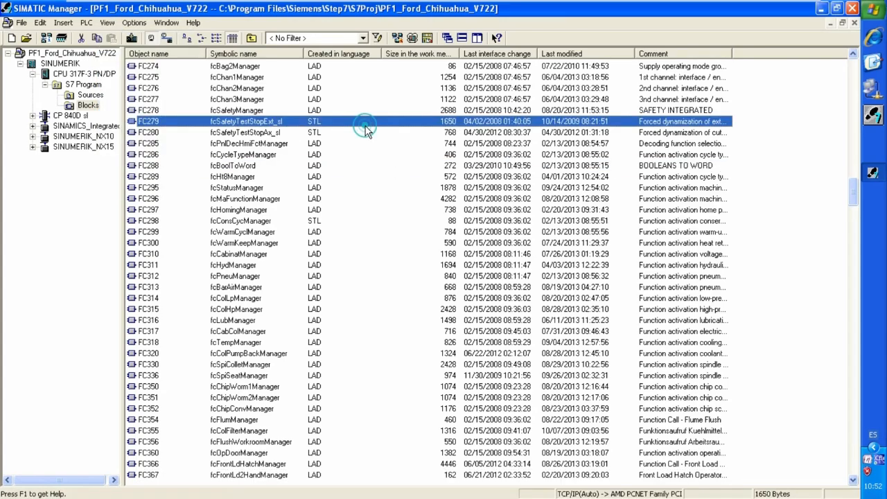
{"action": "left_click", "coordinate": [216, 38]}
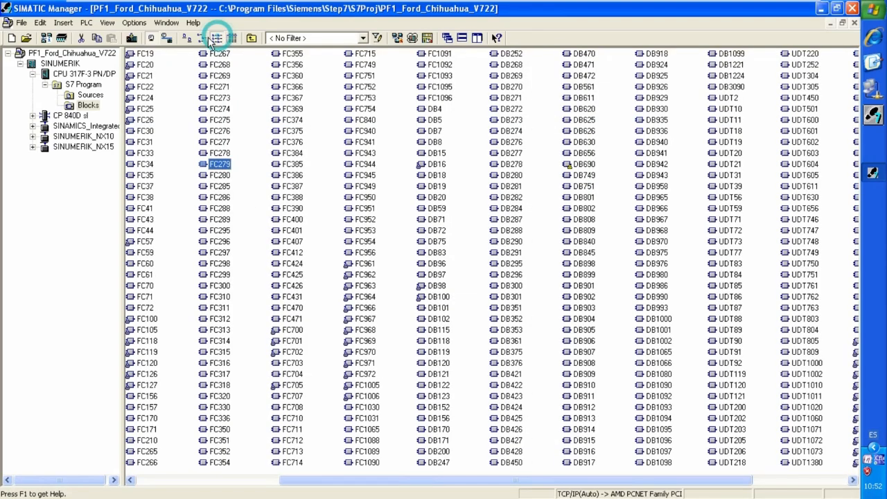
- Show the blocks as small icons and view the General, Date and Time of Day, and View settings in Customize
{"action": "left_click", "coordinate": [200, 39]}
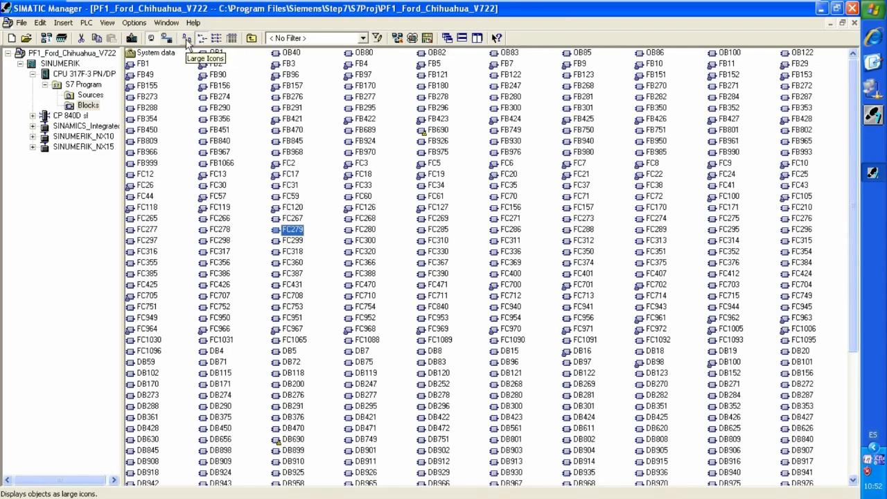
{"action": "left_click", "coordinate": [135, 23]}
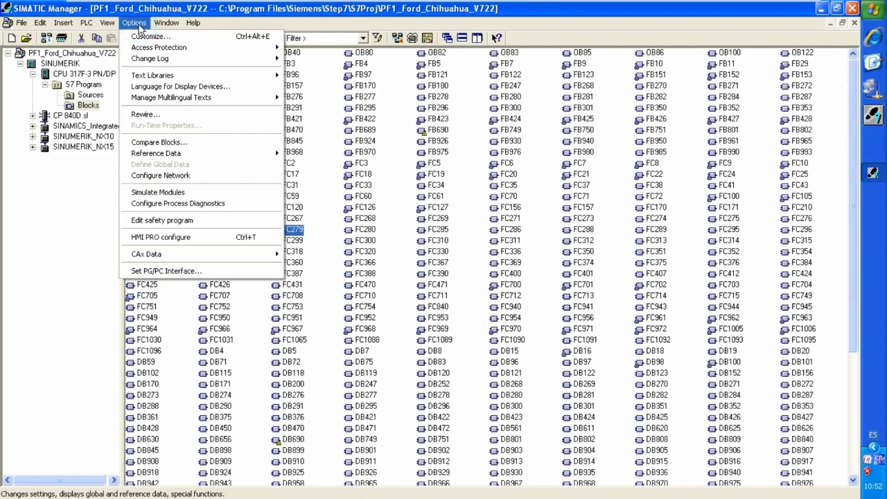
{"action": "left_click", "coordinate": [224, 43]}
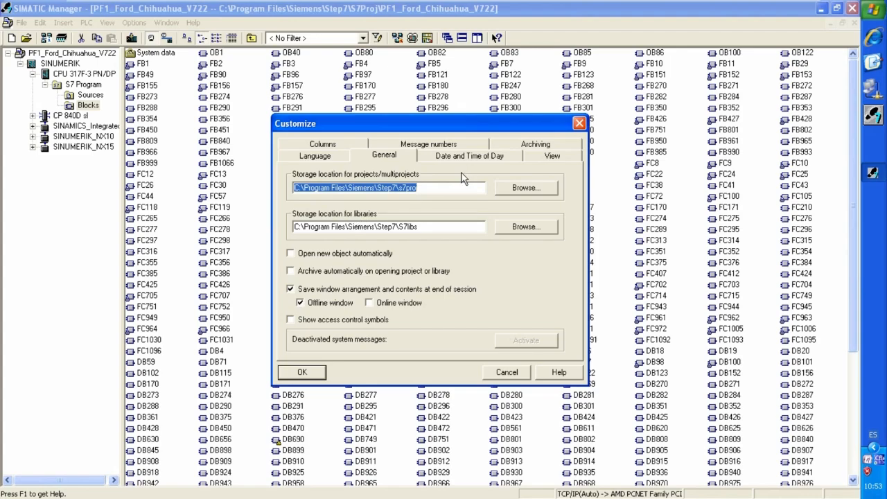
{"action": "left_click", "coordinate": [471, 156]}
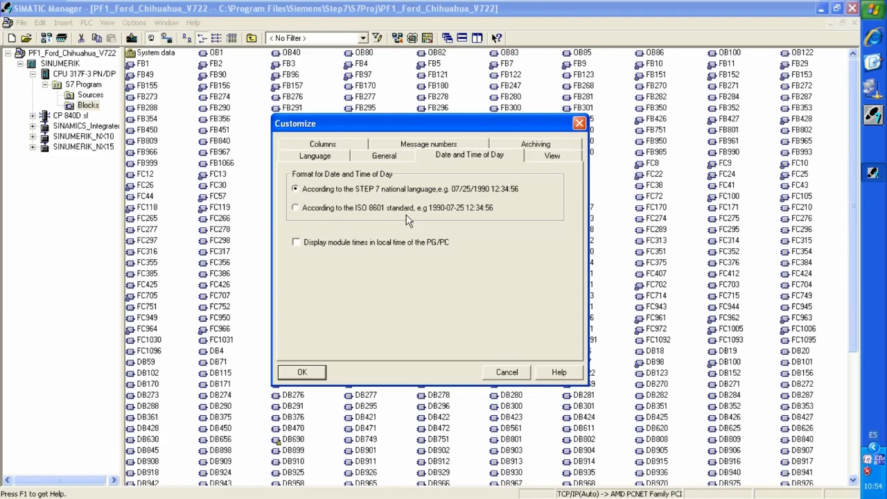
{"action": "left_click", "coordinate": [552, 155]}
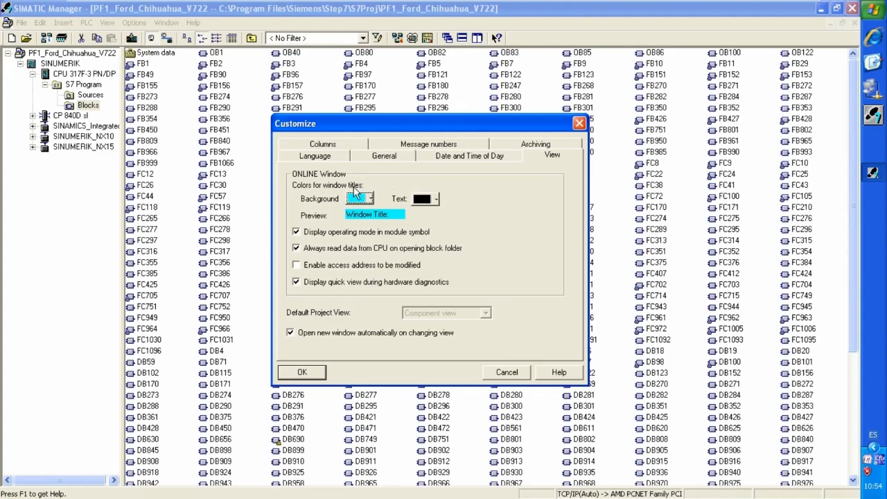
- Review the preferred archiving programs and the visible block folder columns, and close Customize without making changes
{"action": "left_click", "coordinate": [534, 144]}
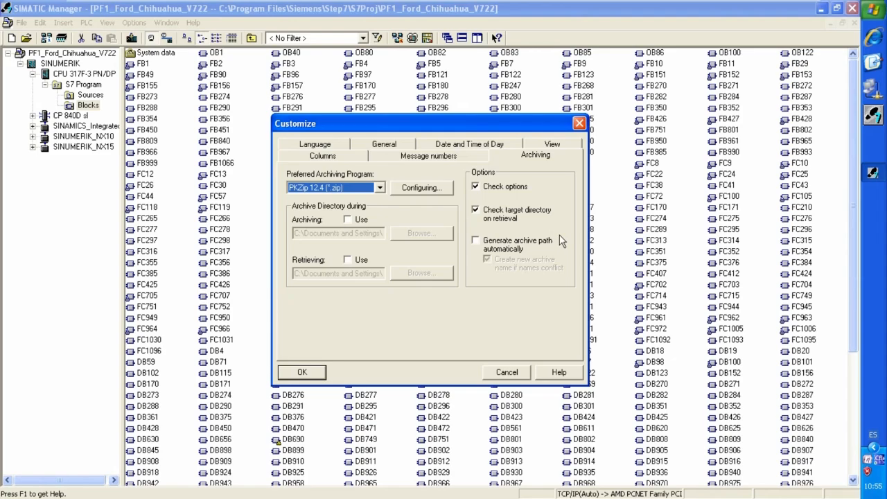
{"action": "left_click", "coordinate": [380, 188]}
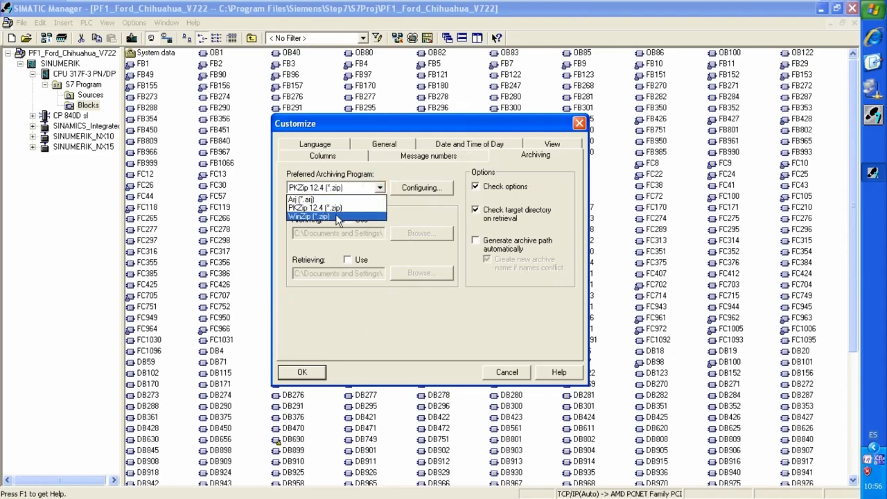
{"action": "left_click", "coordinate": [338, 156]}
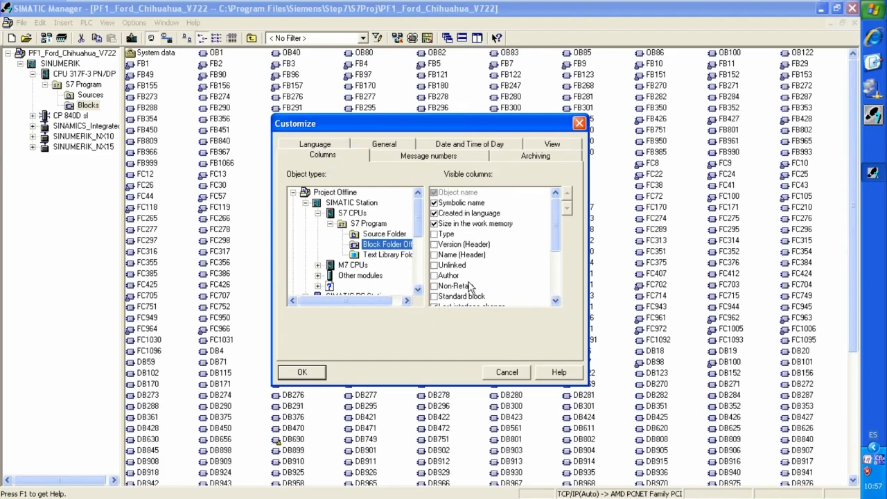
{"action": "left_click", "coordinate": [579, 123]}
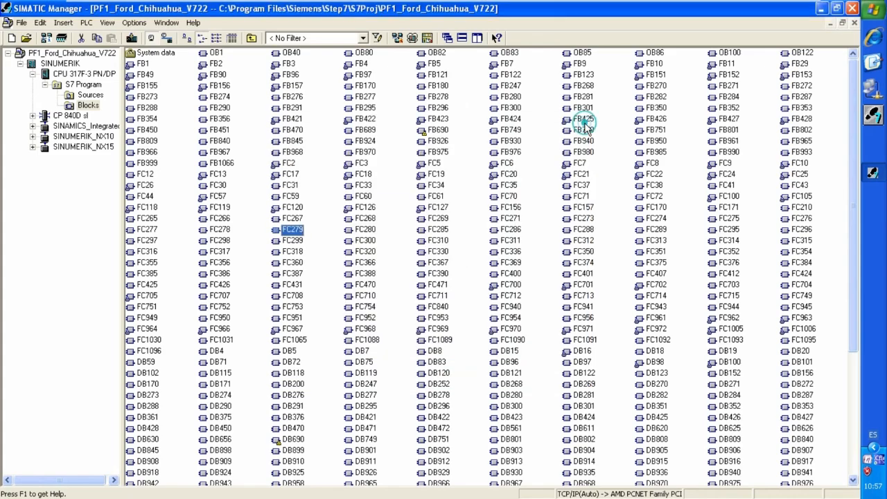
- Show the blocks in the Details view and check the Language settings in Customize, closing it without changes
{"action": "left_click", "coordinate": [233, 40]}
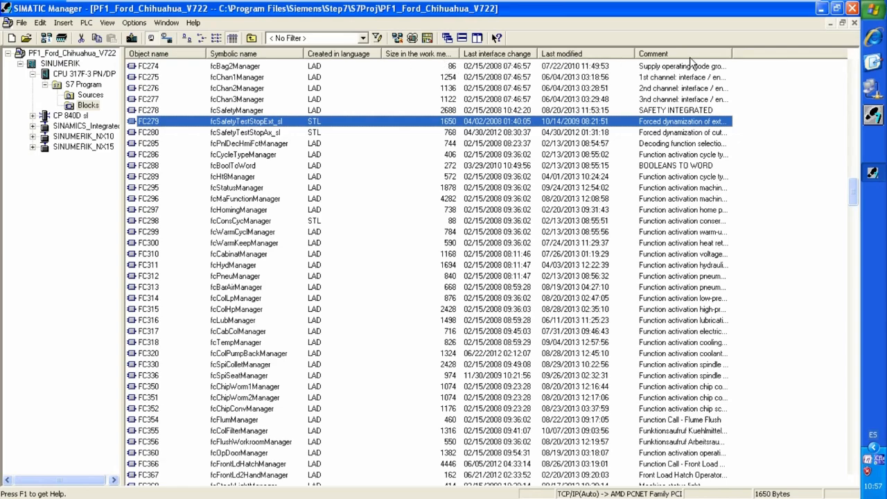
{"action": "left_click", "coordinate": [133, 22]}
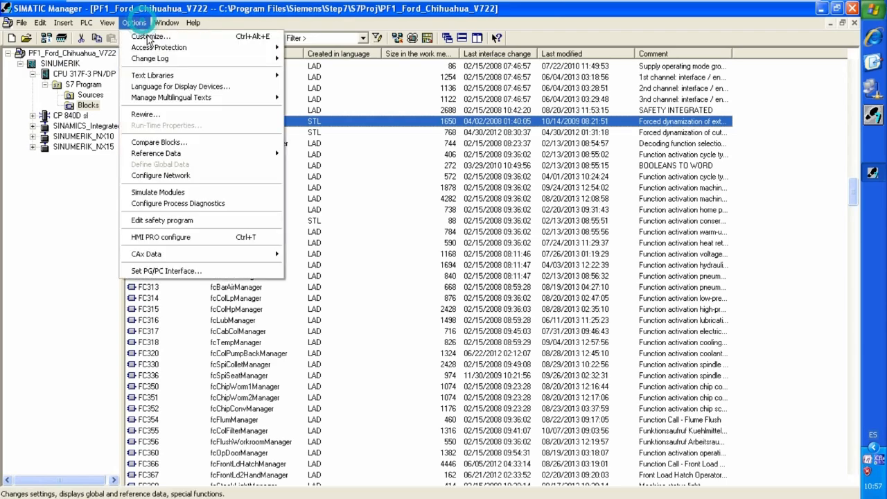
{"action": "left_click", "coordinate": [154, 40]}
{"action": "left_click", "coordinate": [314, 158]}
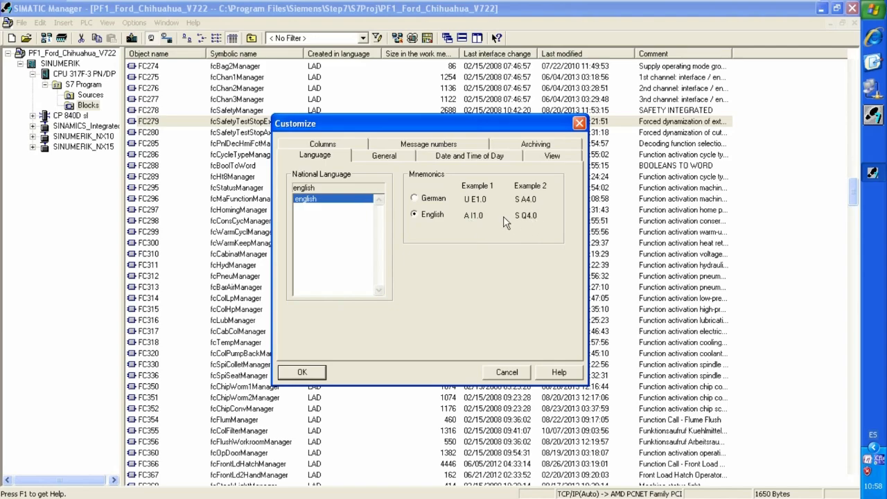
{"action": "left_click", "coordinate": [579, 123]}
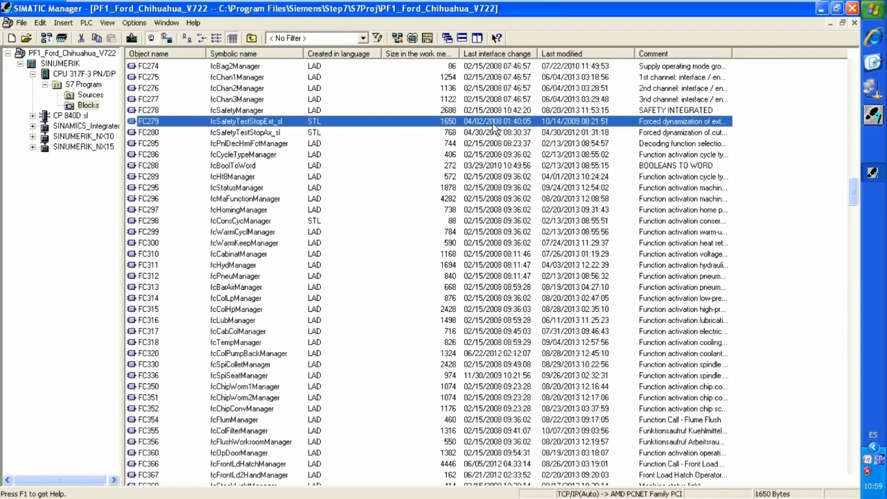
- Open a new window of the project and select block FB2 in the Blocks folder under CPU 317F-3 PN/DP
{"action": "left_click", "coordinate": [166, 23]}
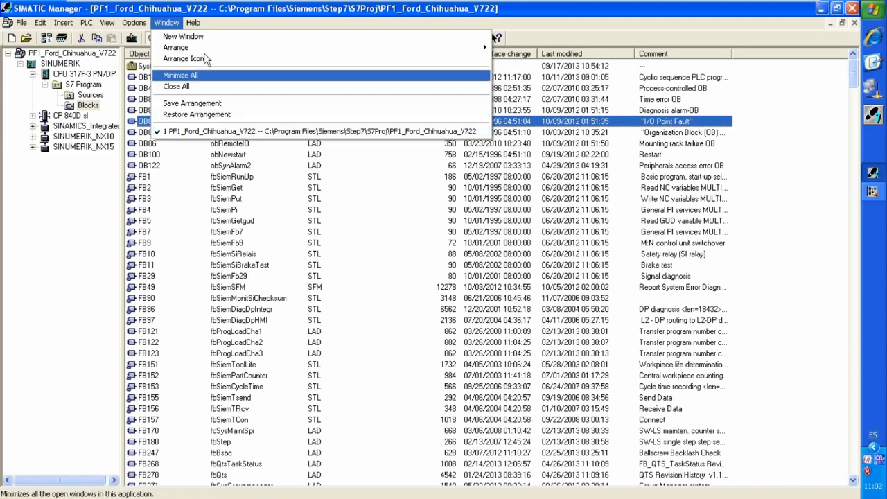
{"action": "left_click", "coordinate": [181, 36]}
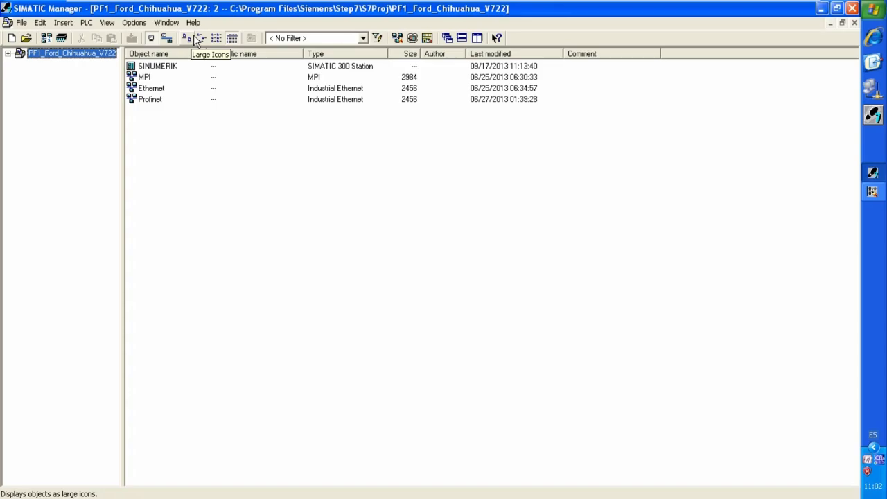
{"action": "left_click", "coordinate": [7, 53]}
{"action": "left_click", "coordinate": [20, 63]}
{"action": "left_click", "coordinate": [33, 74]}
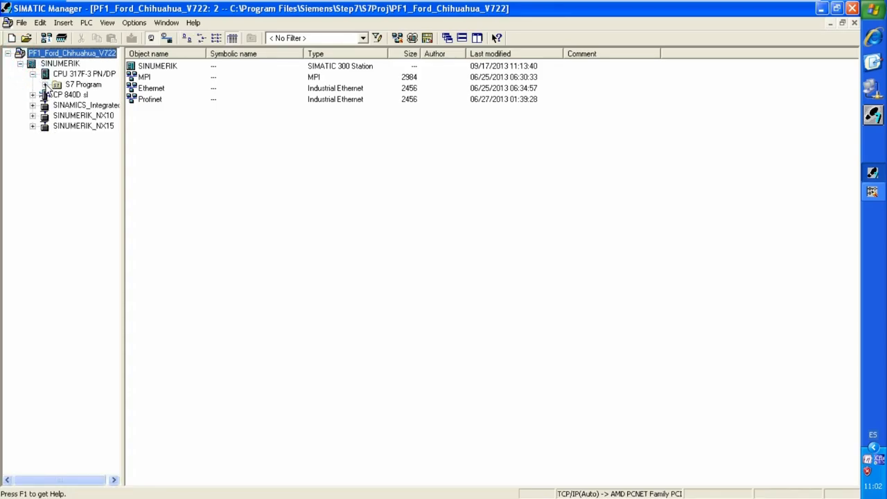
{"action": "left_click", "coordinate": [44, 84]}
{"action": "left_click", "coordinate": [86, 106]}
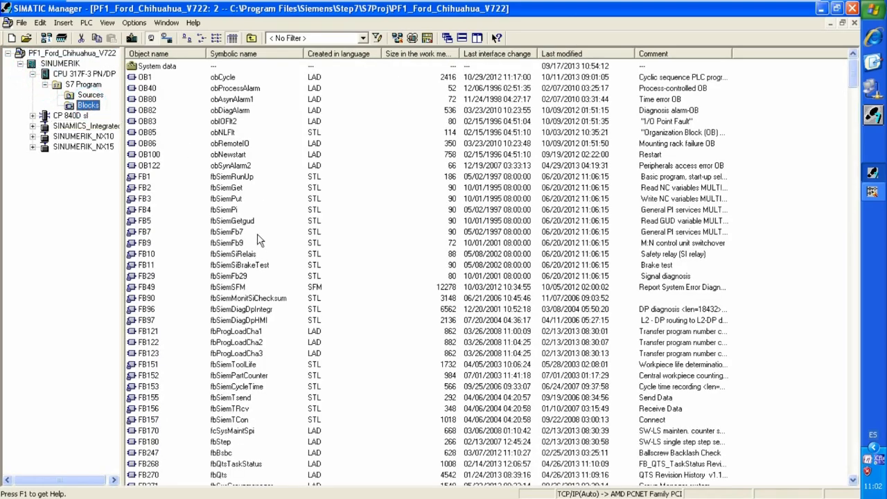
{"action": "left_click", "coordinate": [261, 188]}
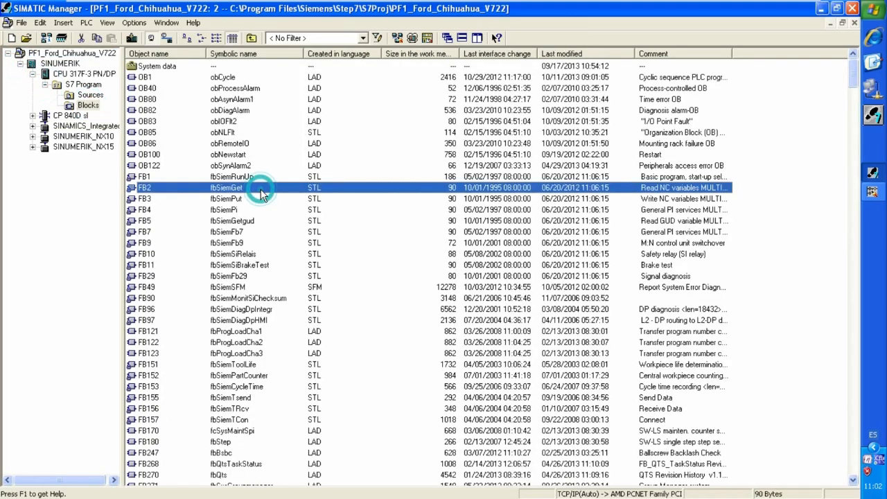
- Close all project windows and reopen the recent project PF1_Ford_Chihuahua_V722
{"action": "left_click", "coordinate": [166, 25]}
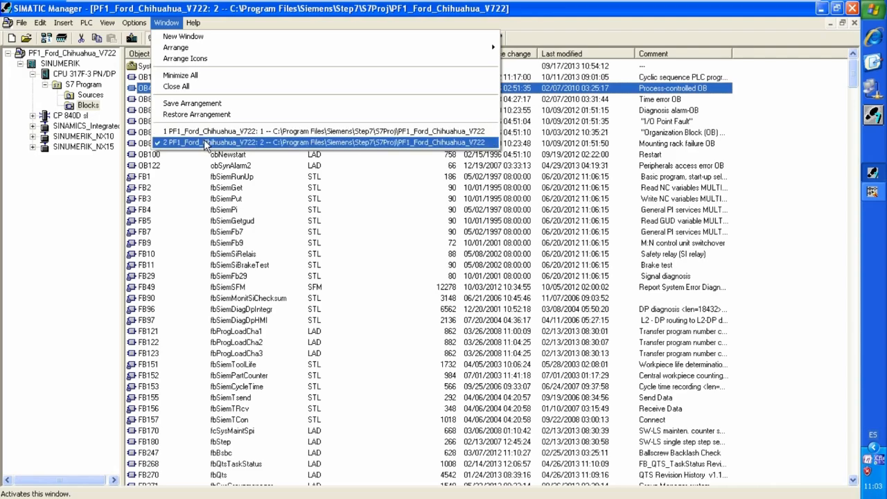
{"action": "left_click", "coordinate": [185, 86]}
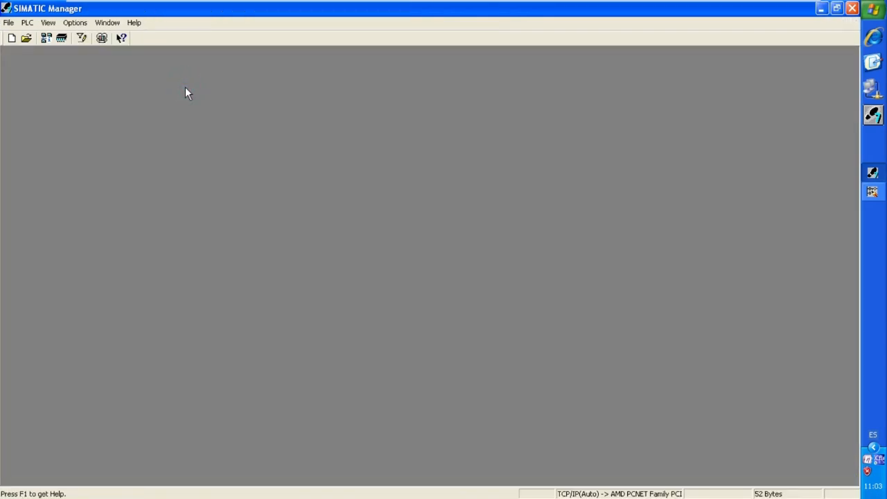
{"action": "left_click", "coordinate": [9, 23]}
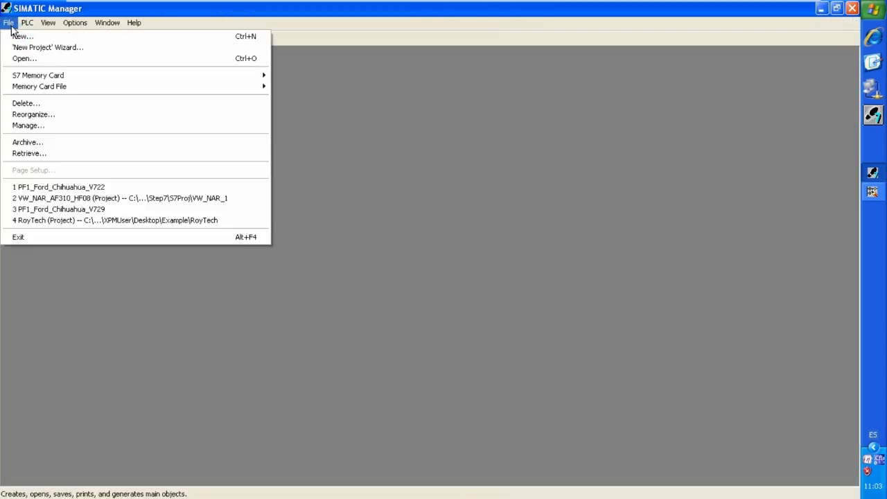
{"action": "left_click", "coordinate": [118, 189]}
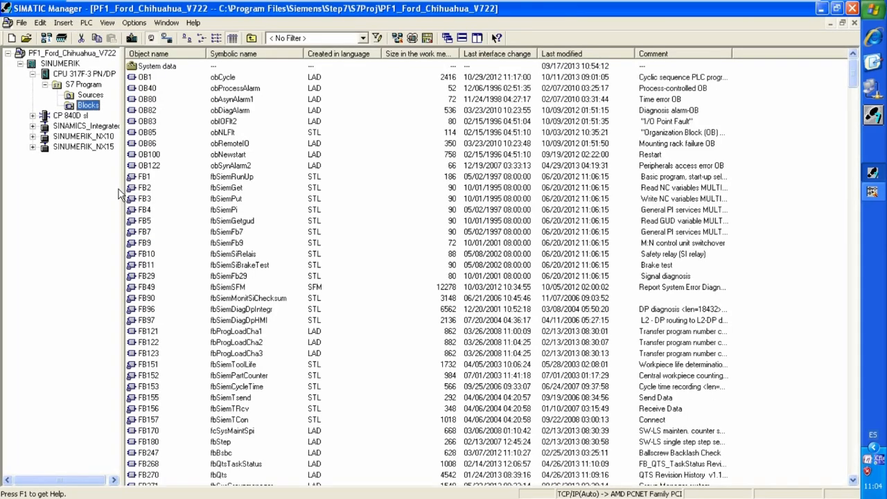
{"action": "left_click", "coordinate": [194, 23]}
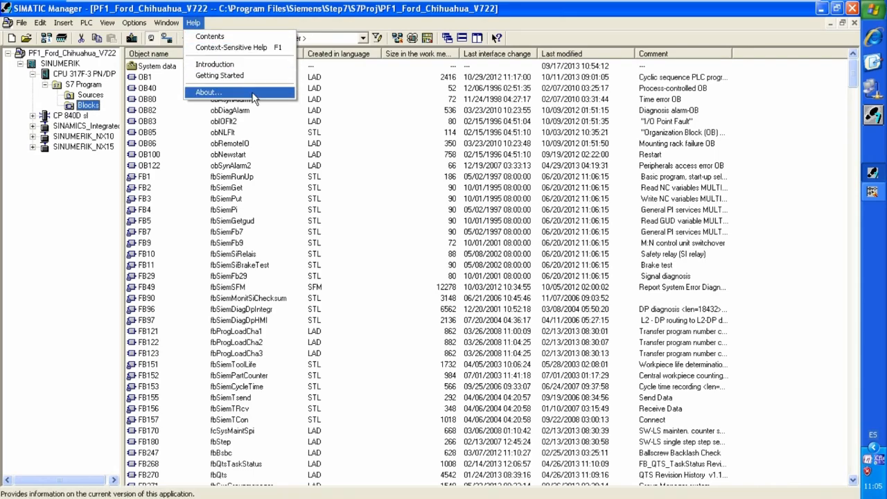
{"action": "left_click", "coordinate": [793, 88]}
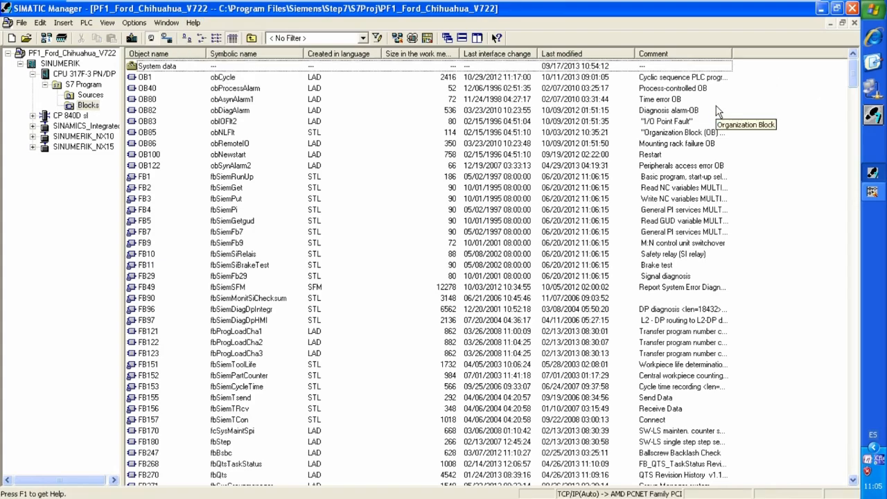